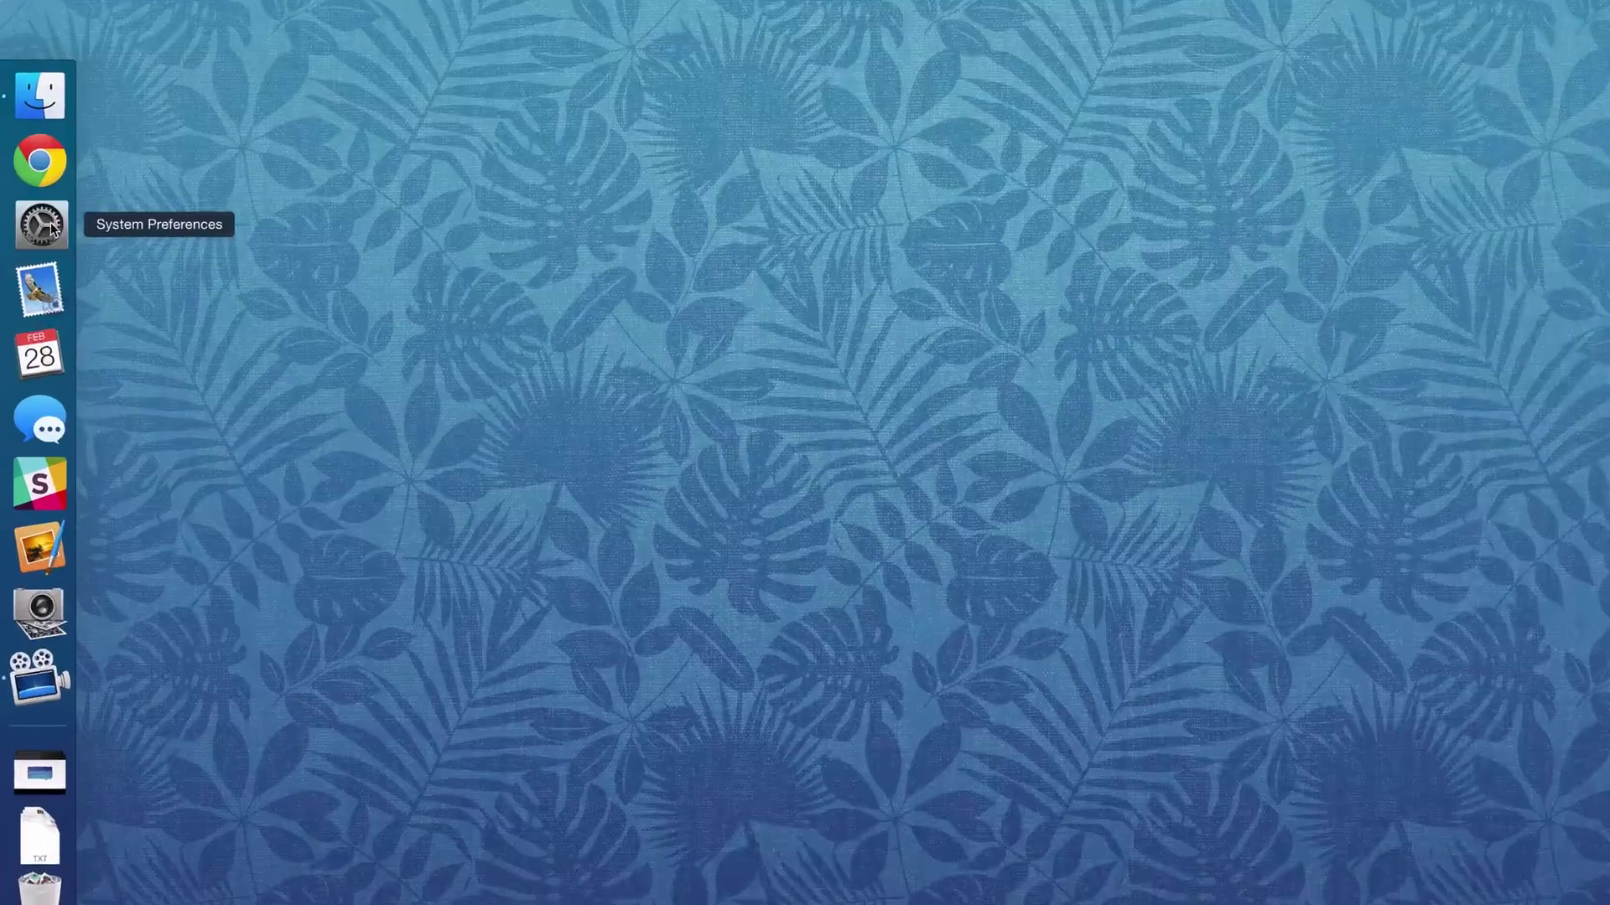
Step: Check the Wi-Fi IP address 10.0.1.8 in the Network pane, then close System Preferences
click(39, 224)
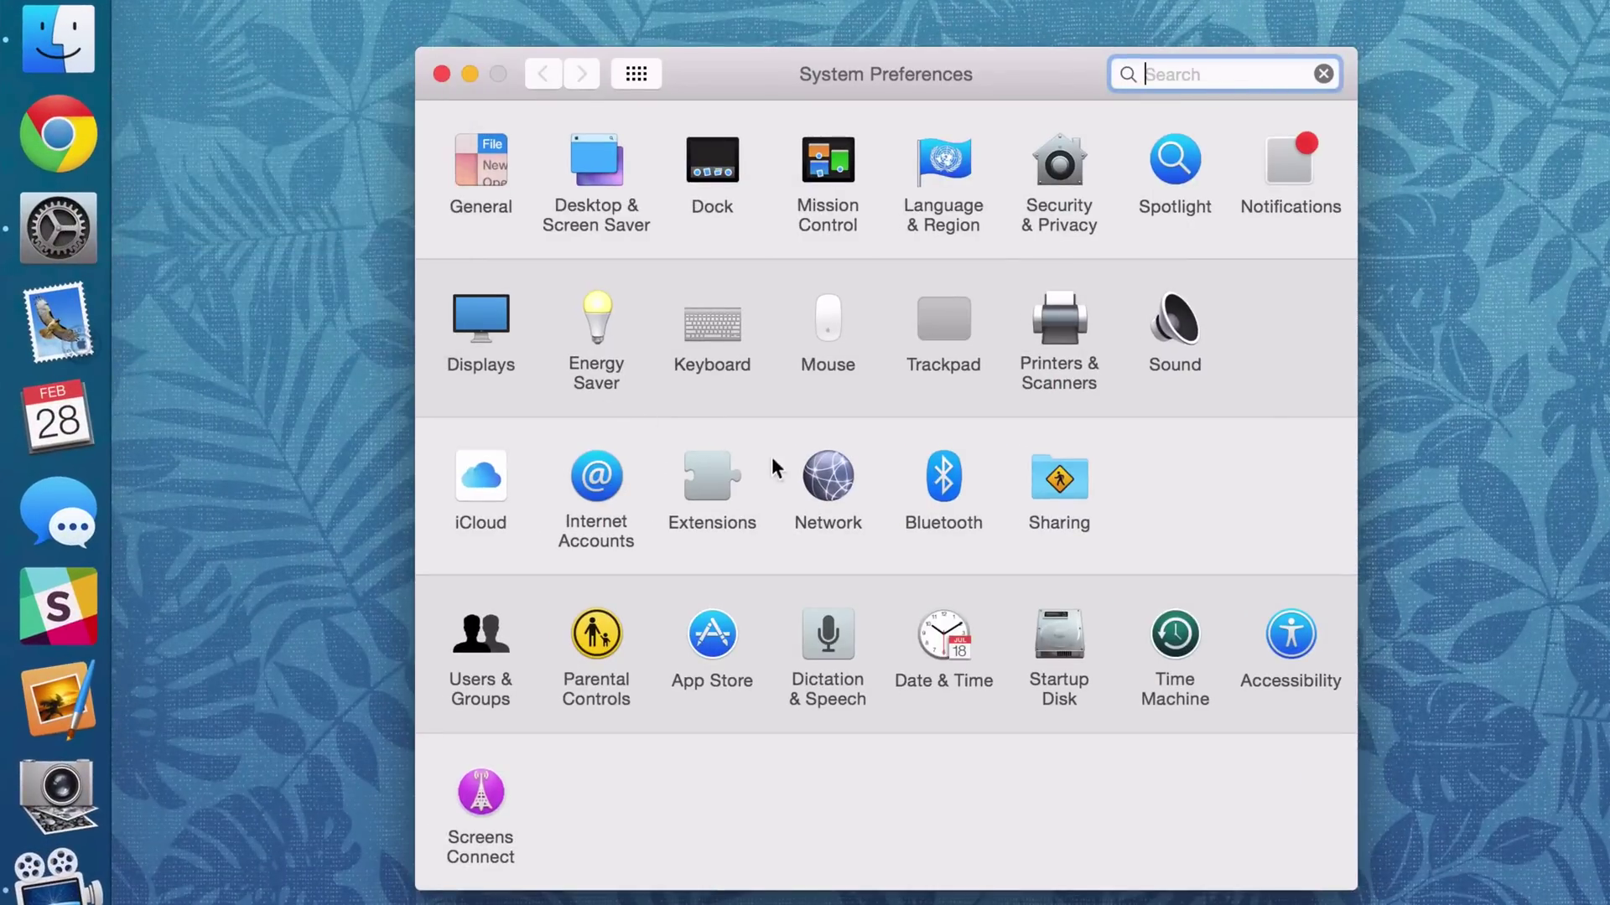
click(826, 473)
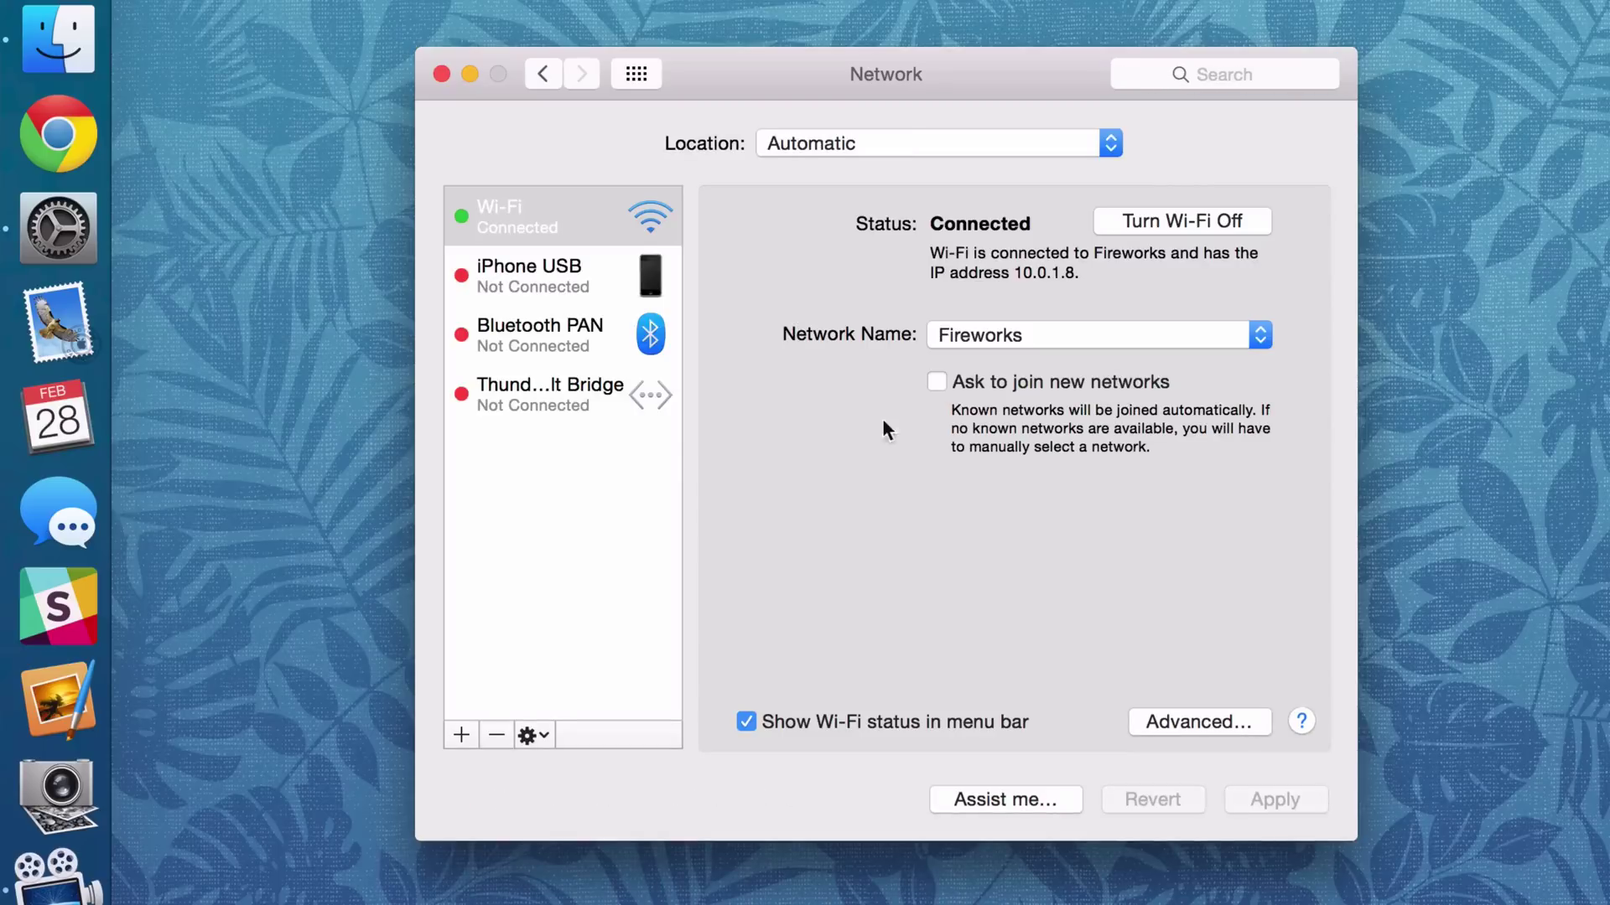
drag(1077, 274, 1014, 274)
click(1099, 267)
click(440, 75)
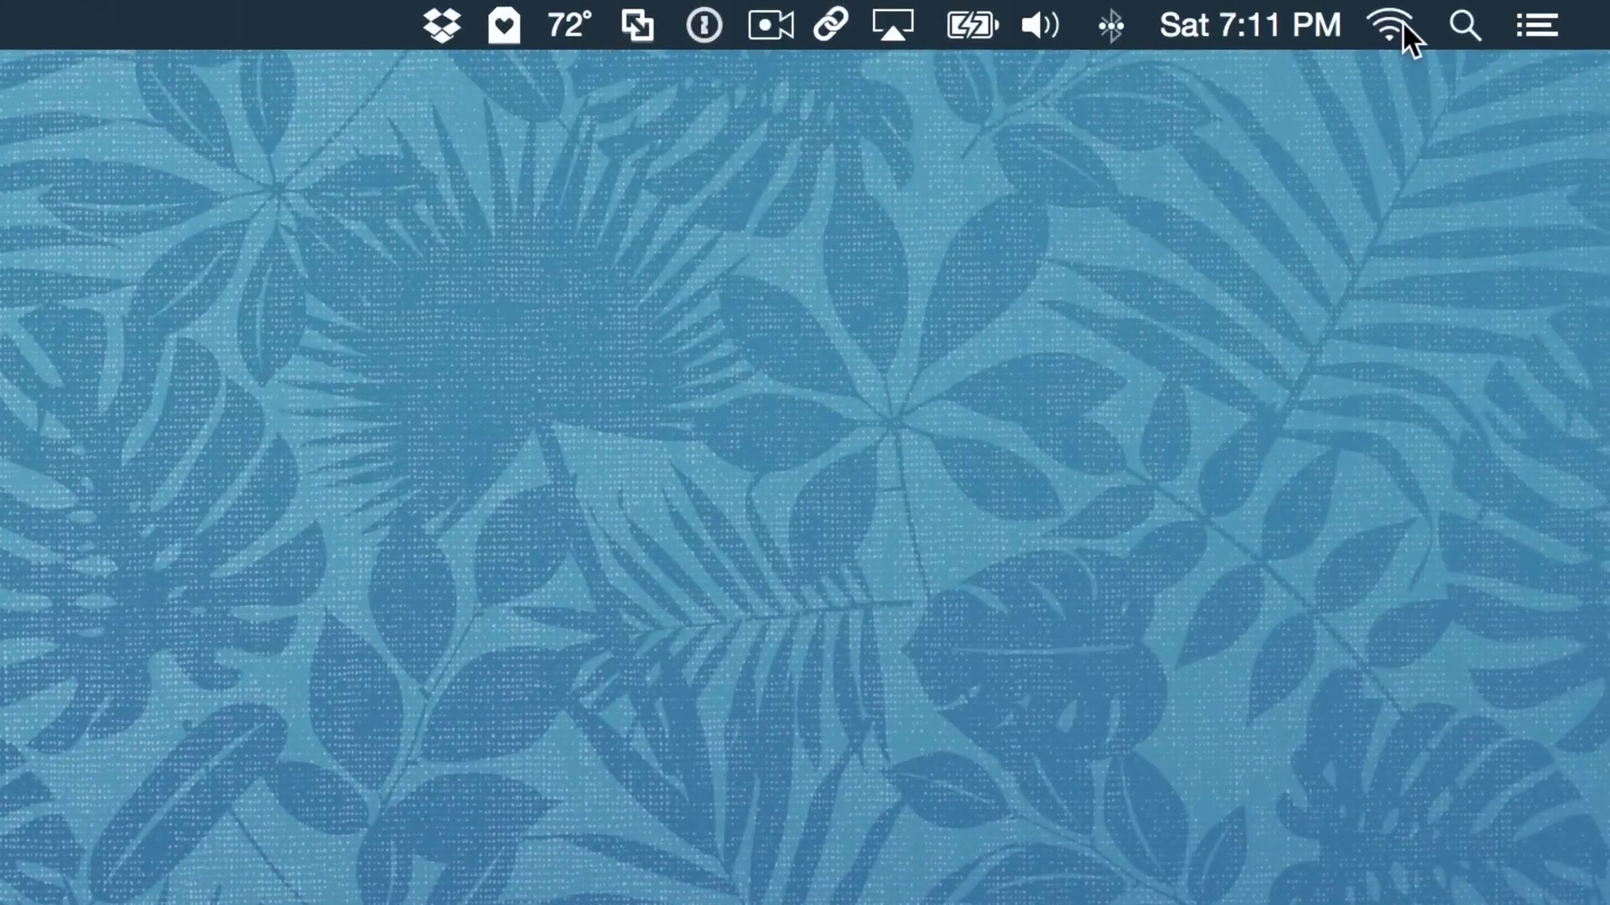
Step: Reopen the Network pane from the Wi-Fi menu and briefly highlight IP address 10.0.1.8
click(1529, 11)
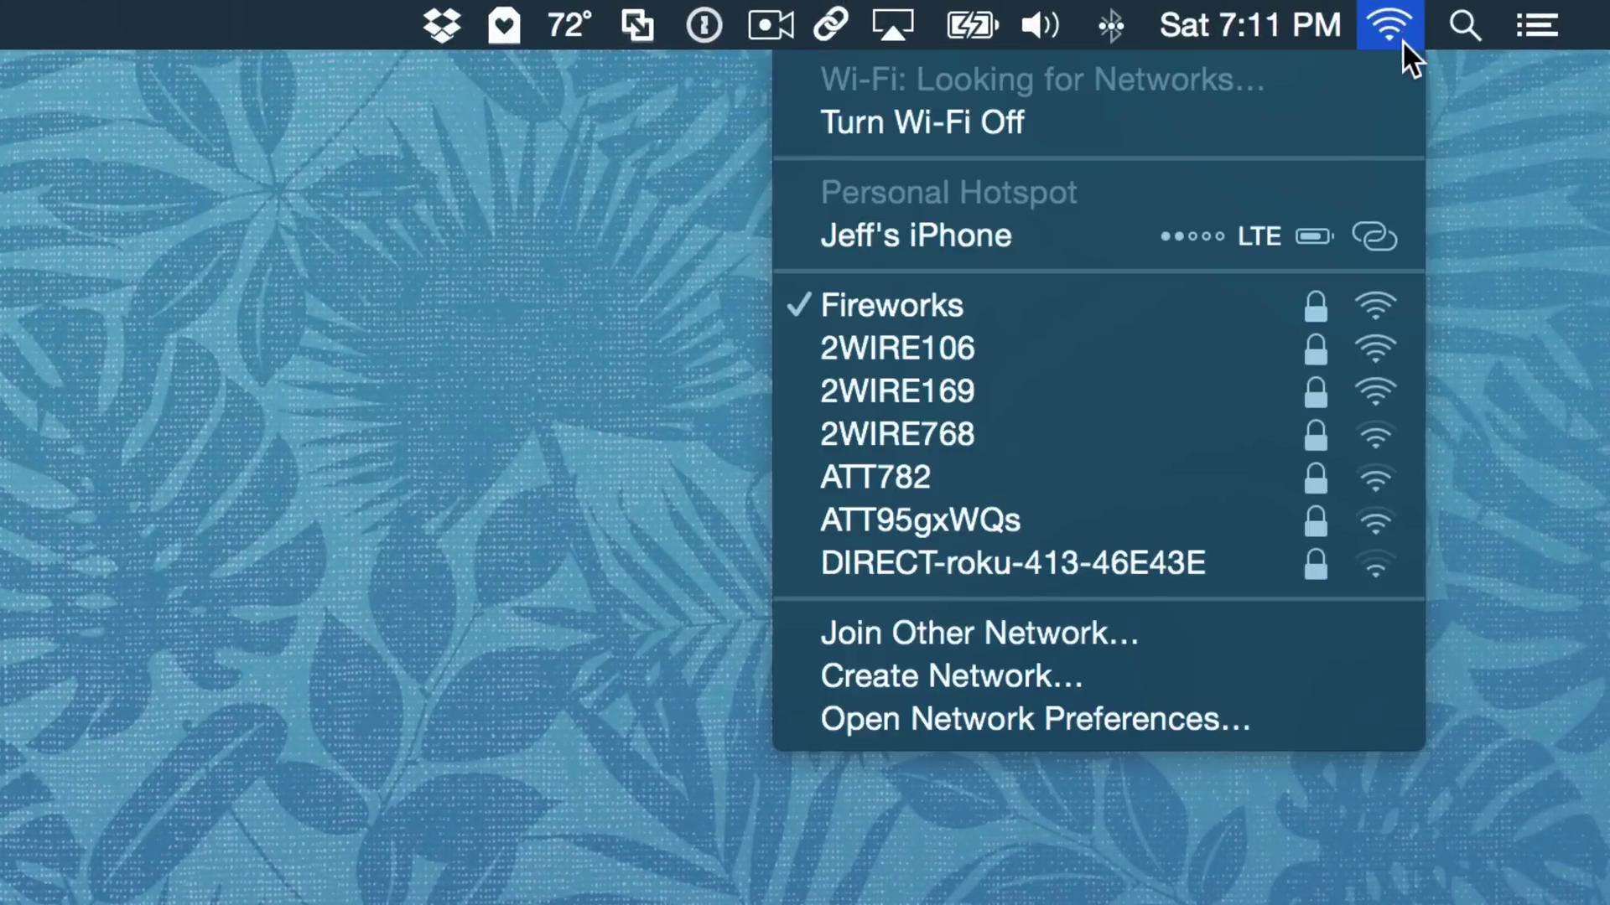
click(1164, 720)
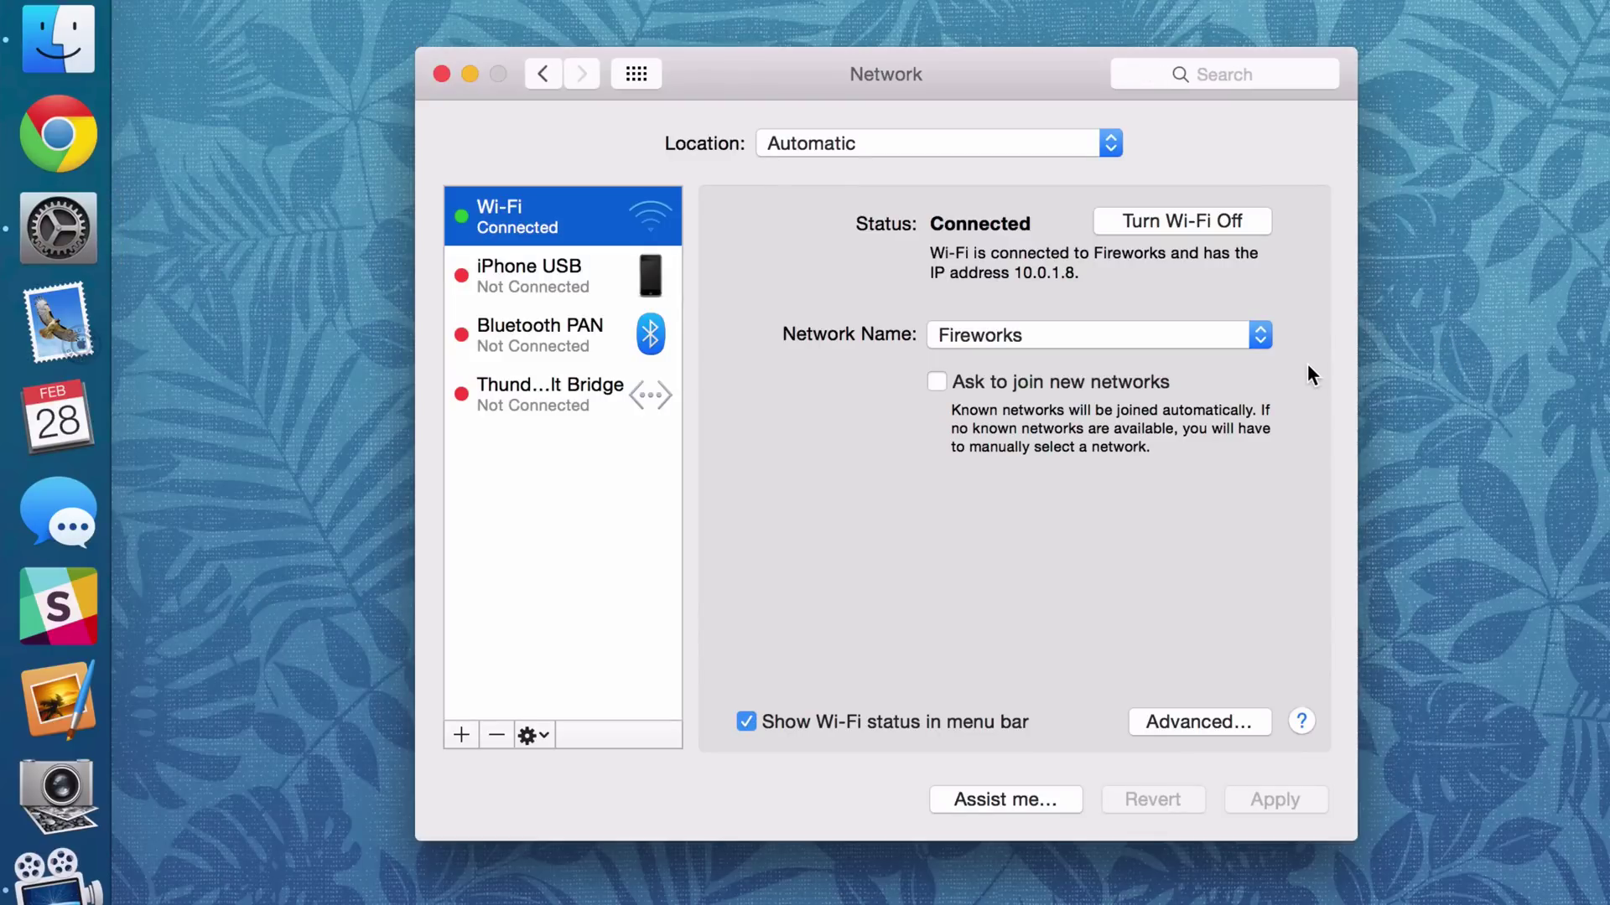
drag(1009, 274, 1082, 273)
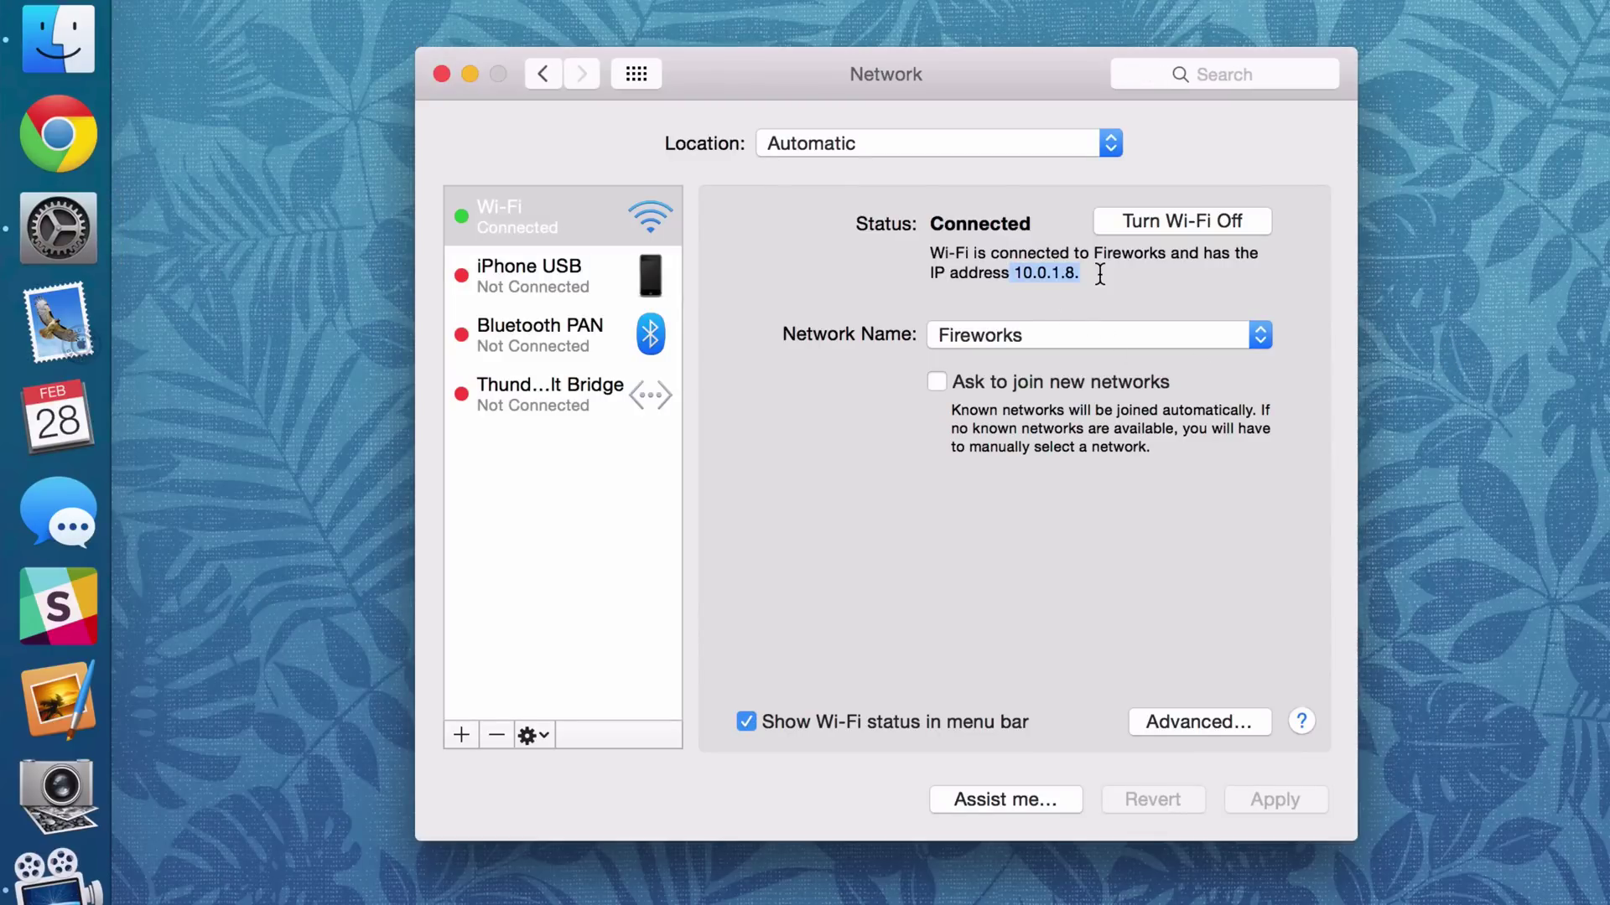
click(1099, 273)
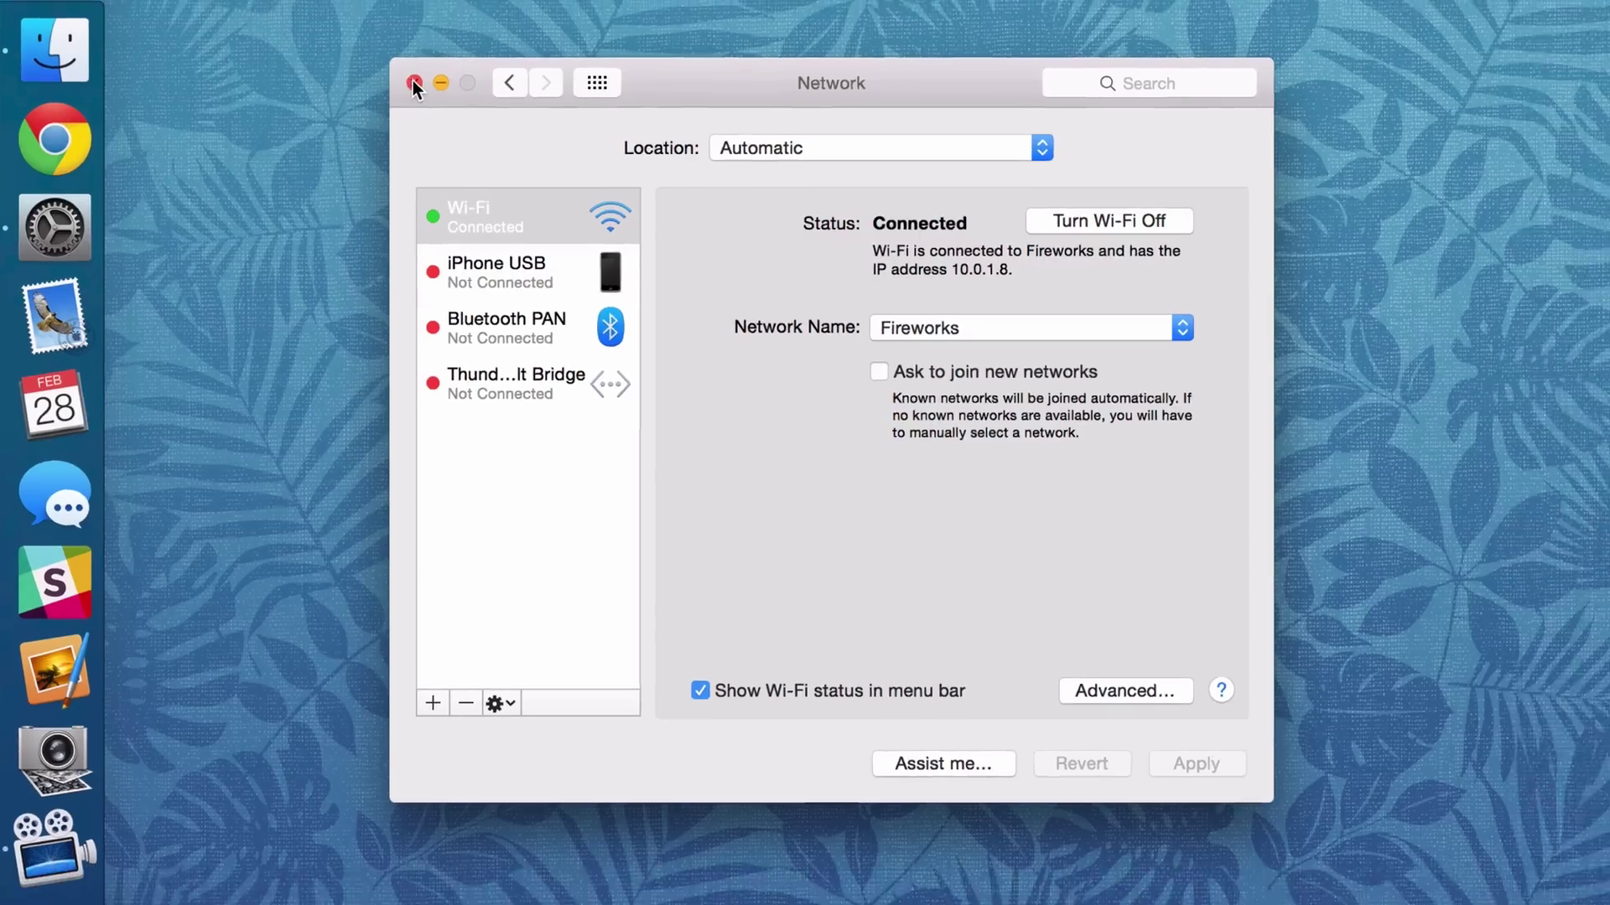
Step: Close the Network preferences window with its red close button
click(413, 80)
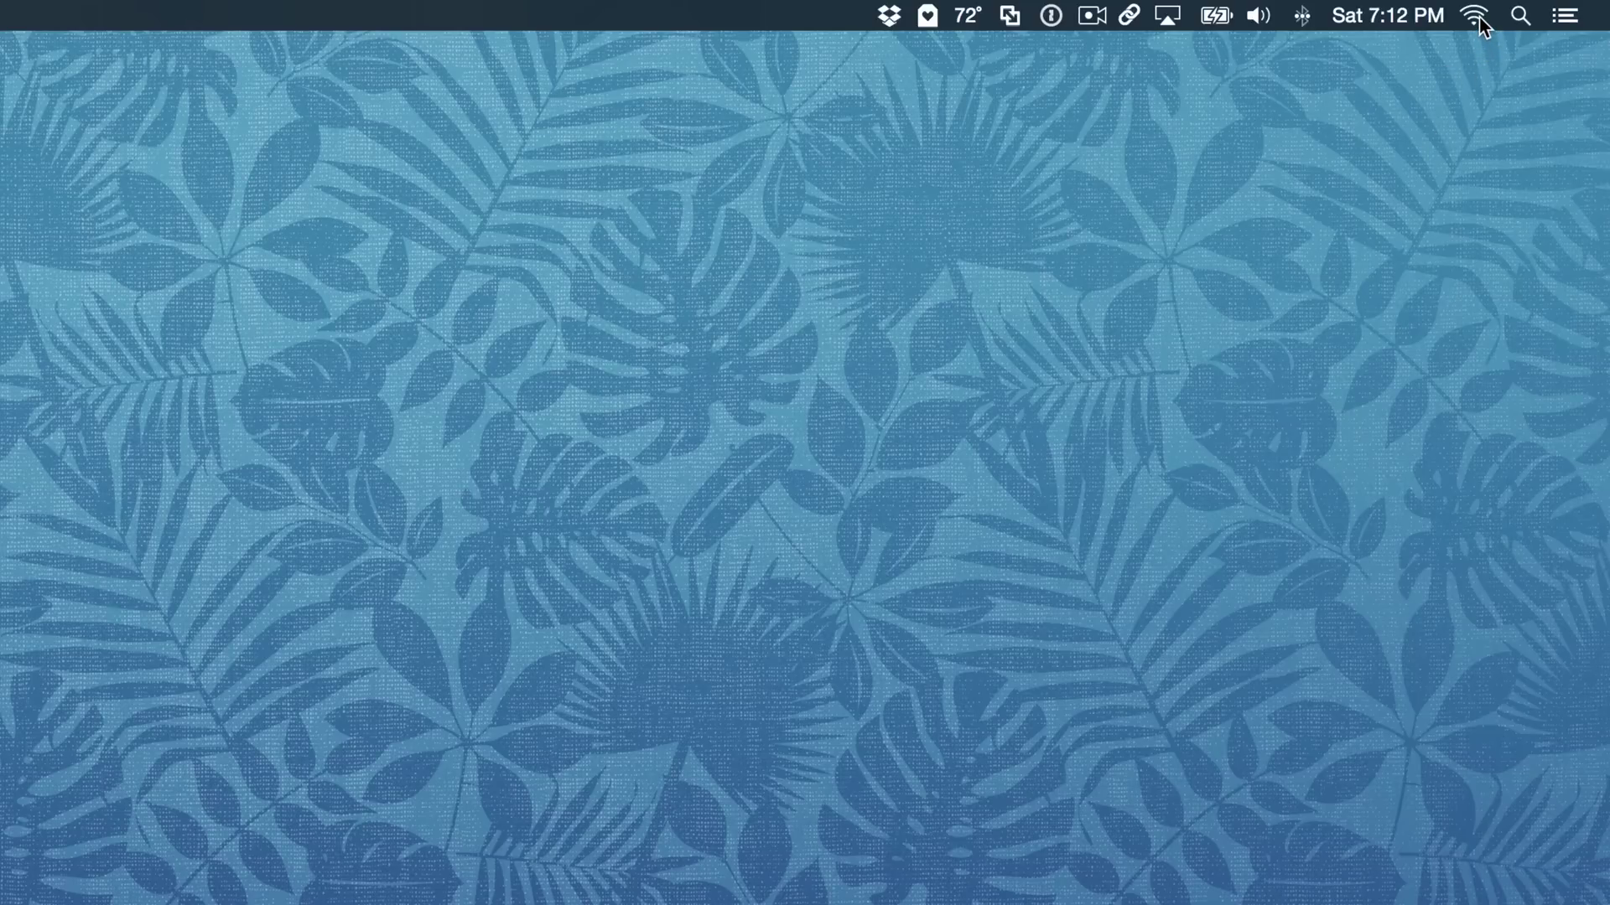
Step: Option-click the Wi-Fi icon to show IP 10.0.1.8 and router 10.0.1.1, reopening the details once
alt+click(1473, 15)
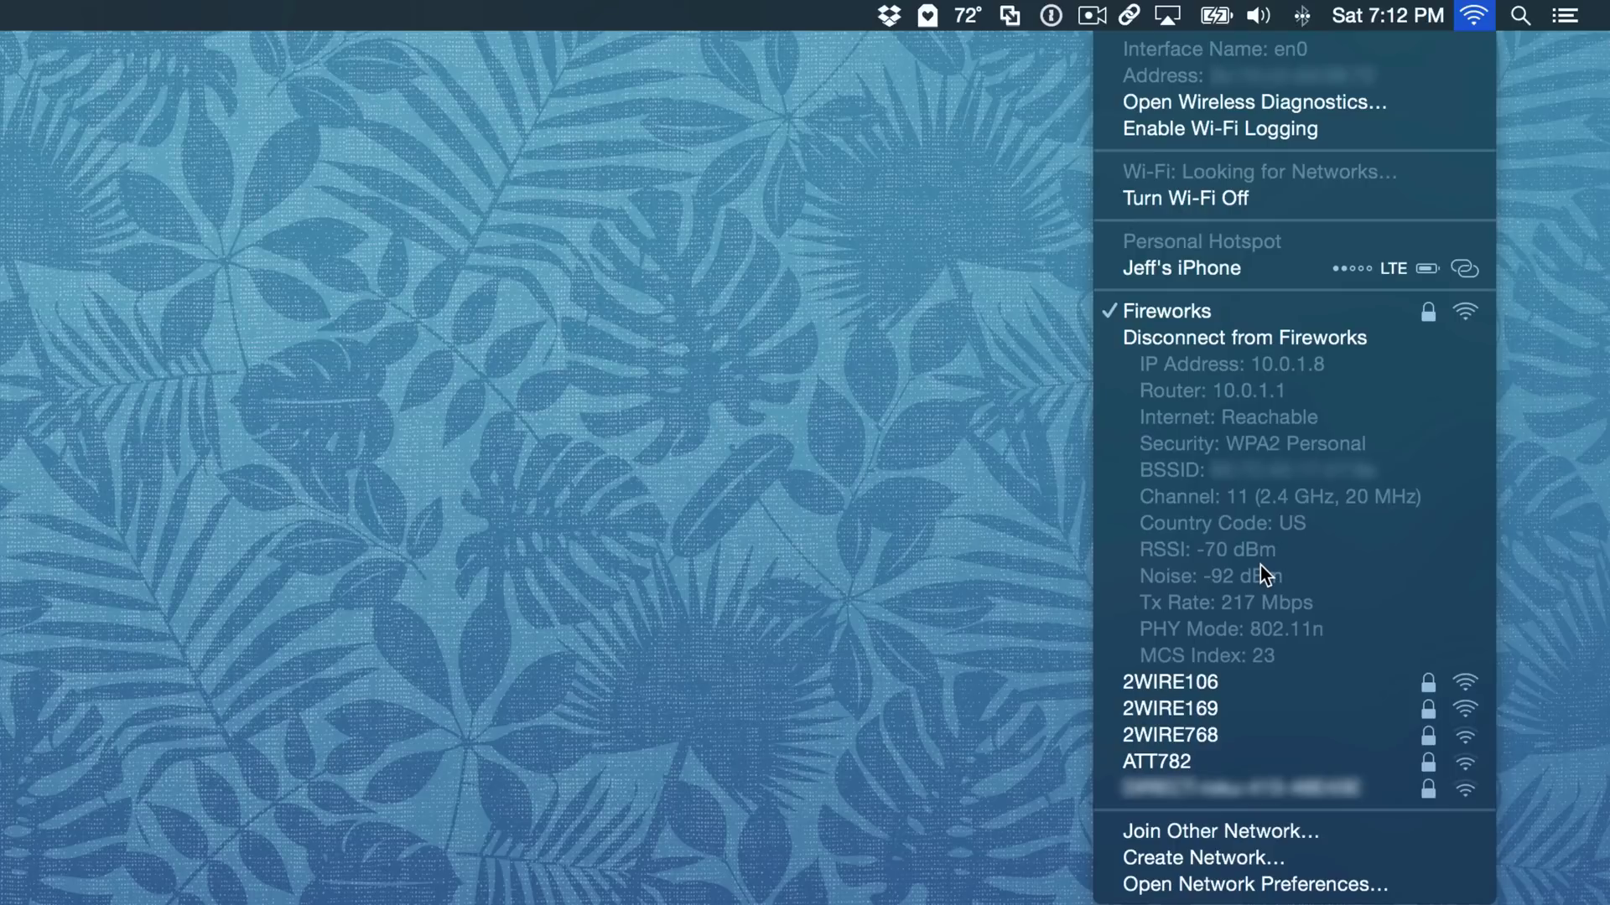
click(964, 430)
click(1479, 17)
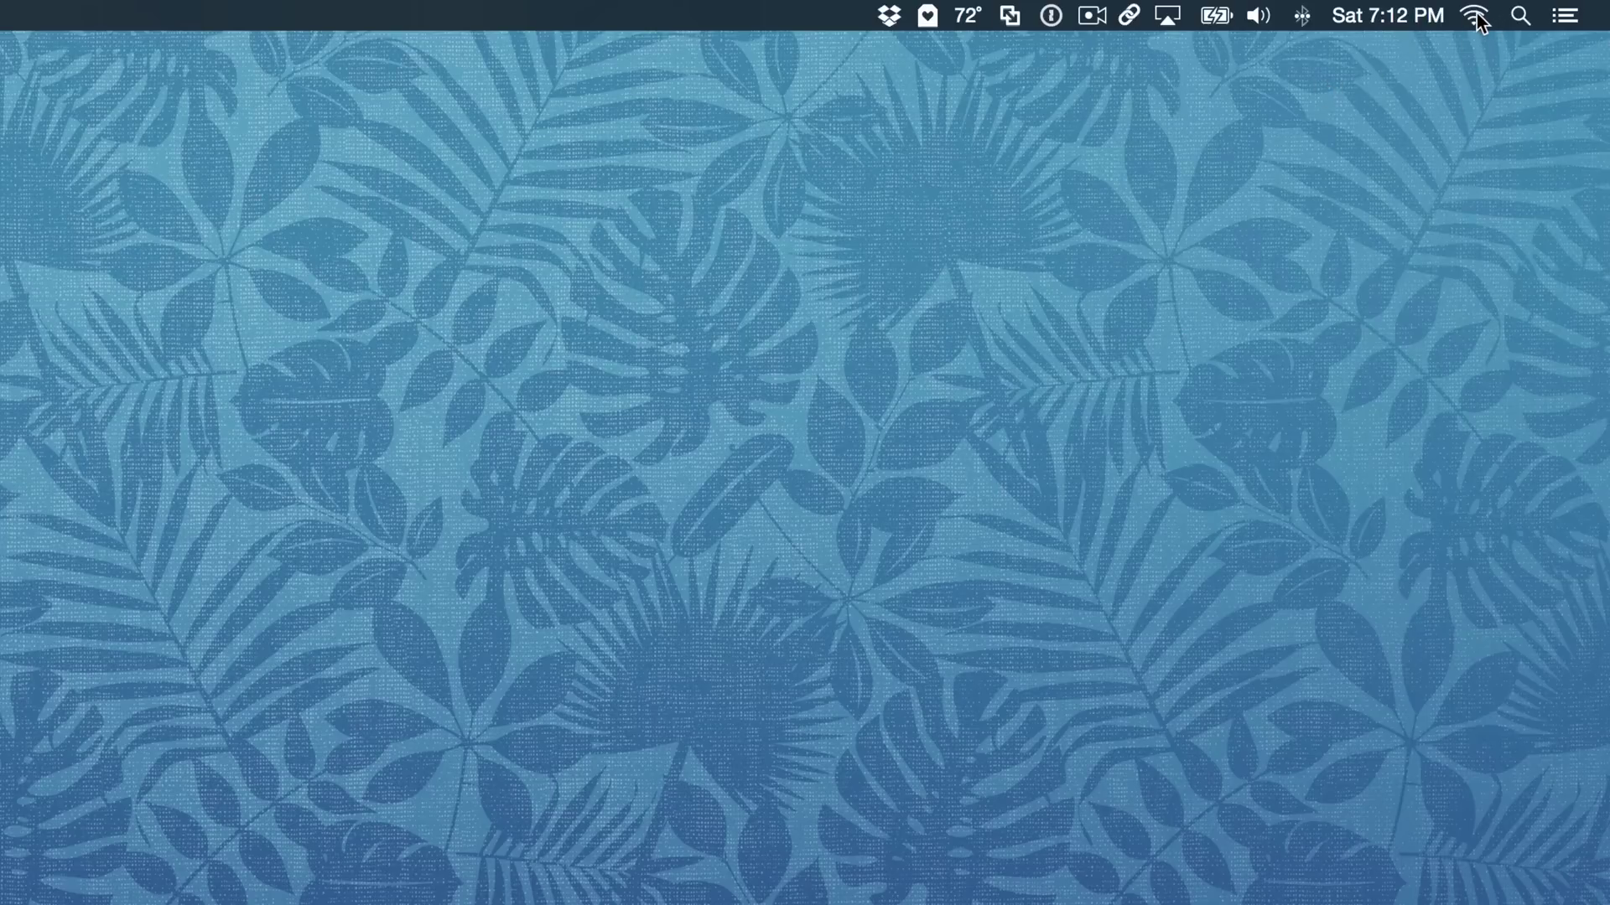
alt+click(1476, 18)
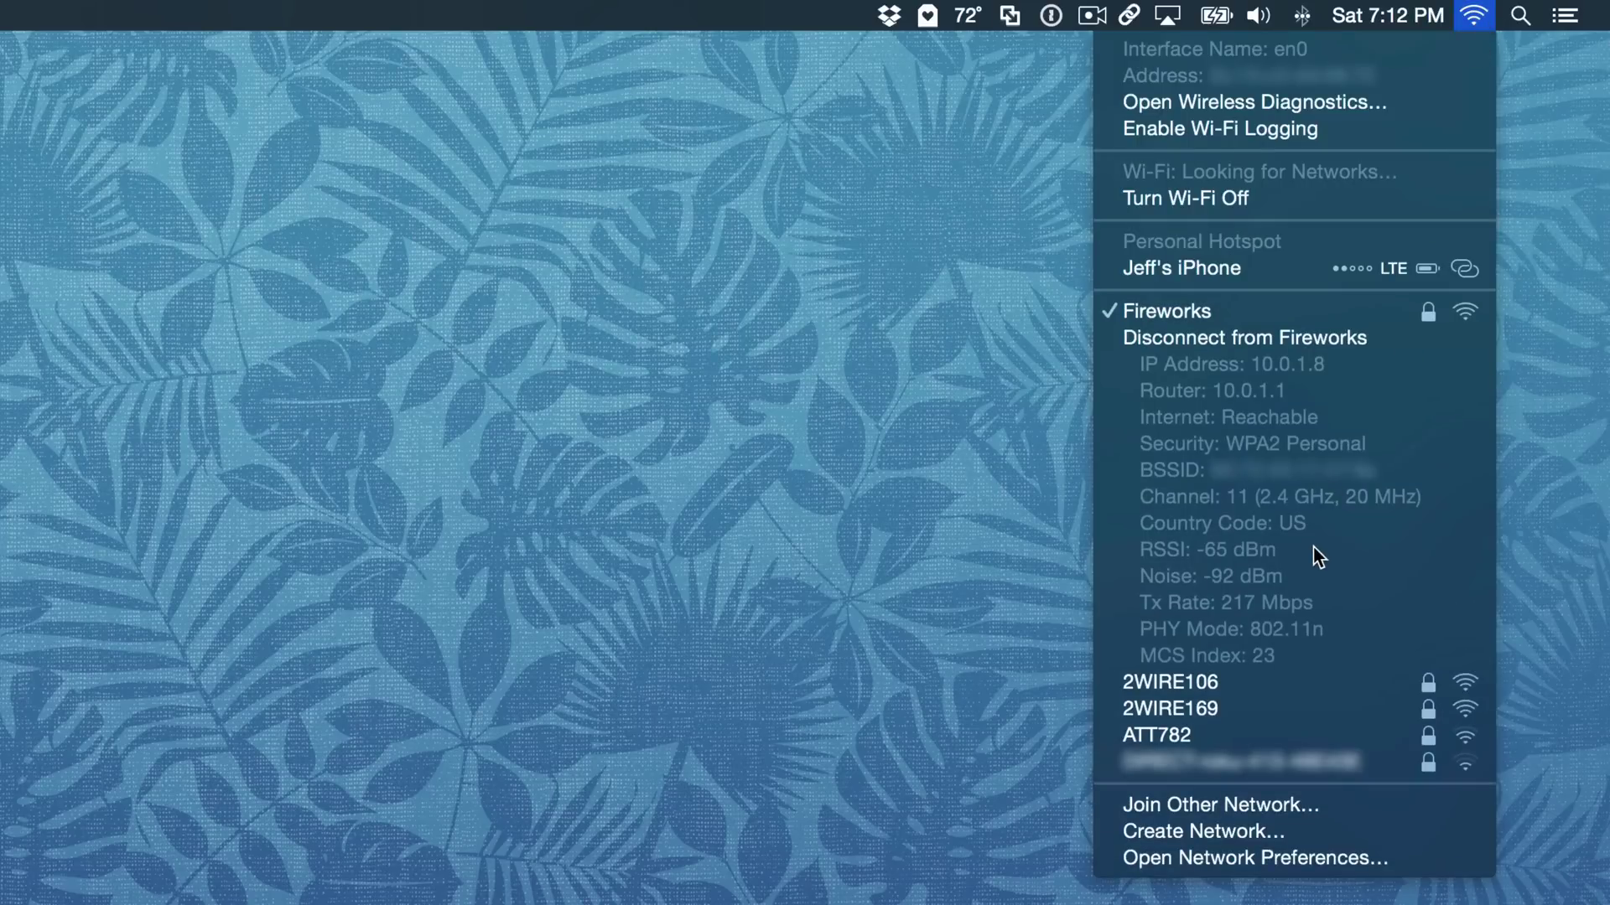